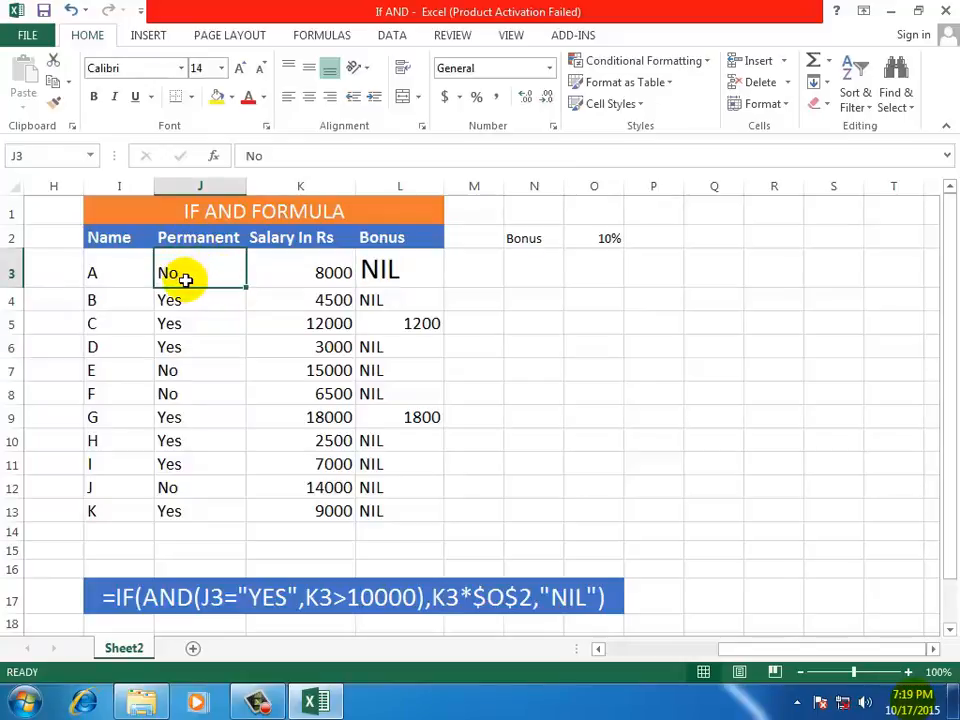
Enlarge the font of the 10% bonus rate in cell O2 by several sizes
click(305, 238)
click(314, 277)
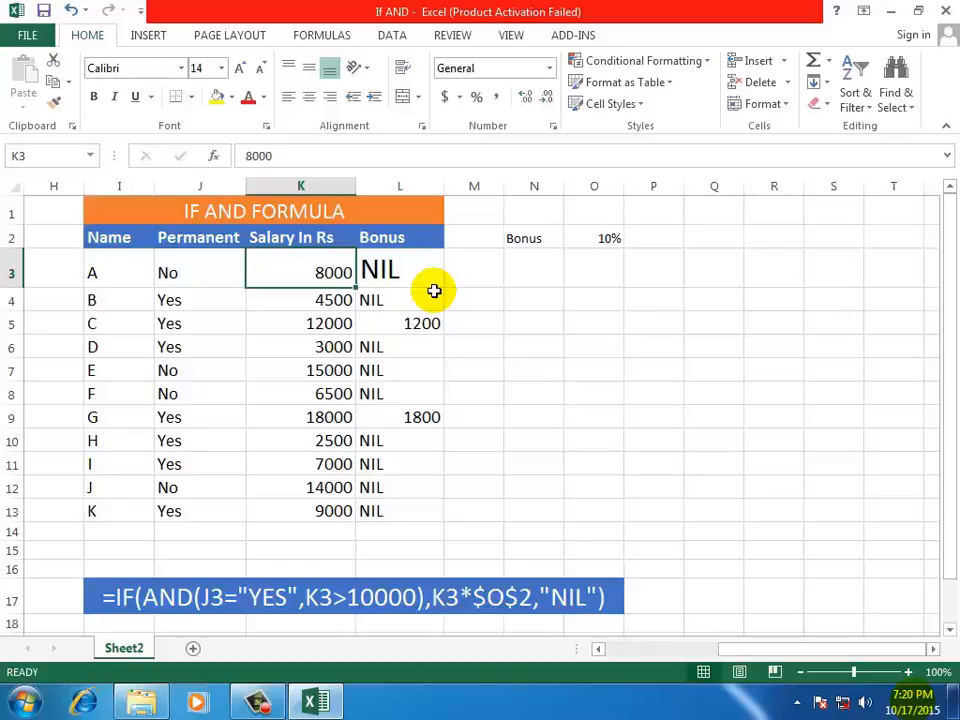
click(606, 238)
click(241, 68)
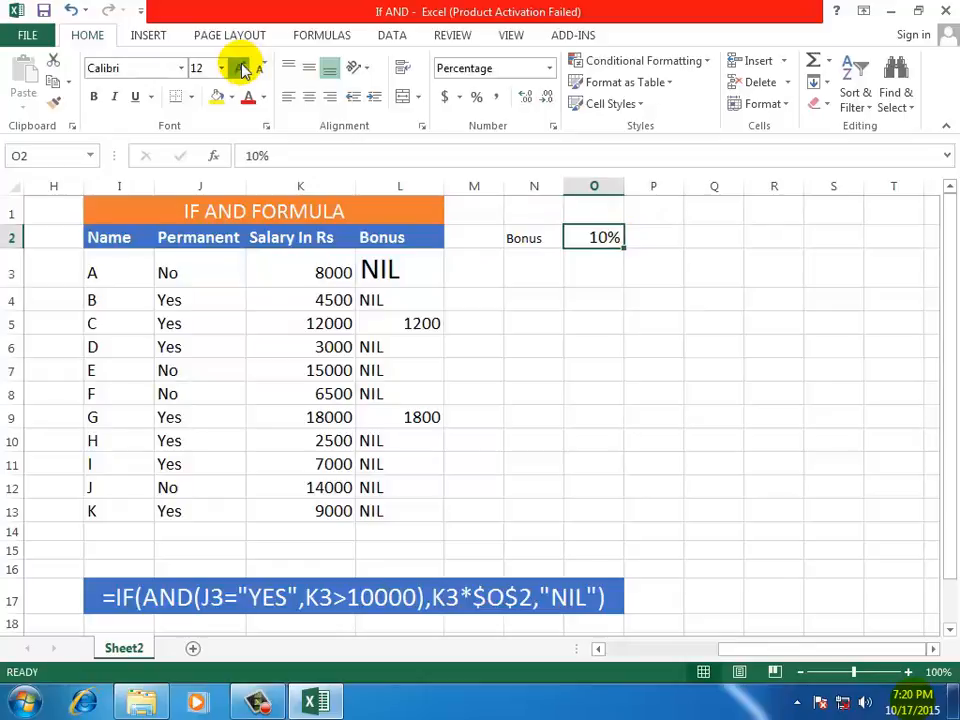
click(241, 68)
click(241, 68)
click(241, 68)
click(241, 68)
click(241, 68)
click(672, 292)
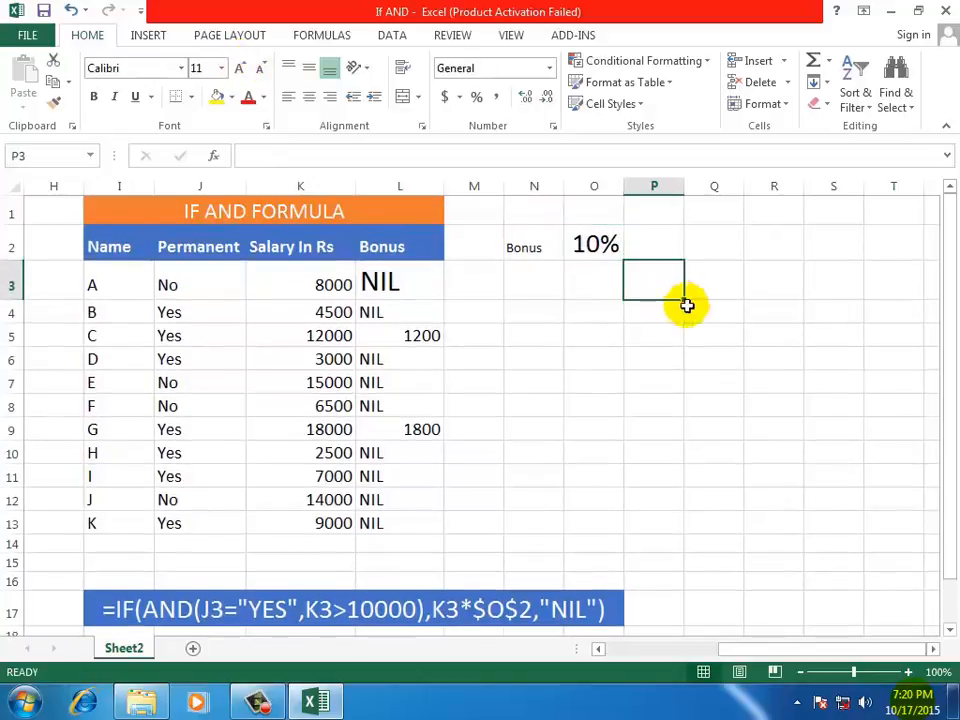
In Bonus cell L3, begin an IF formula with a nested AND whose first condition is J3="YES"
click(405, 278)
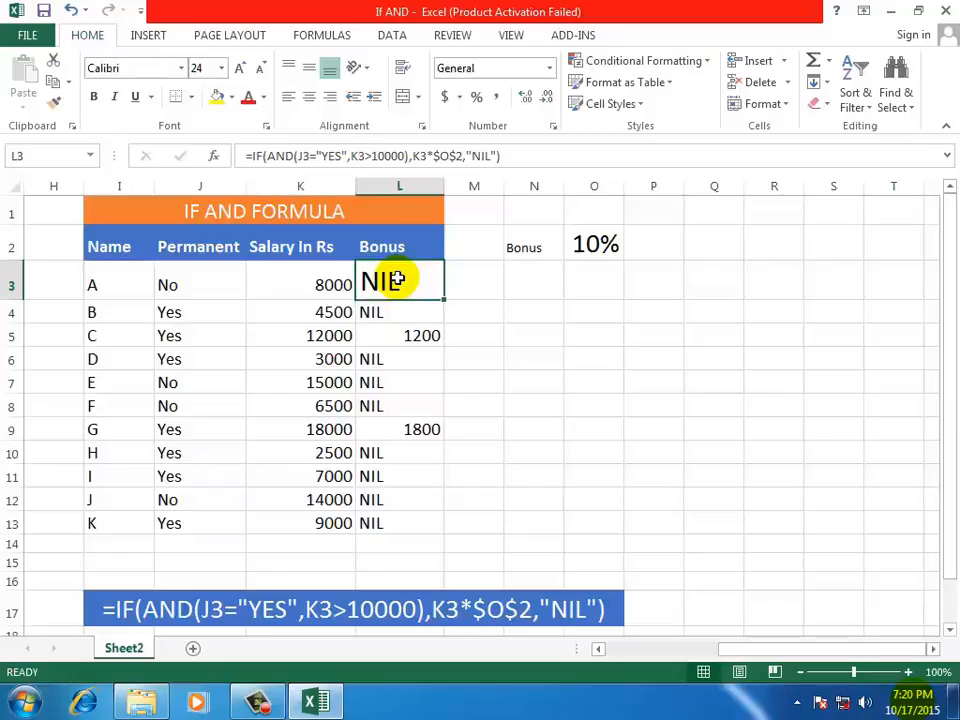
text(=I)
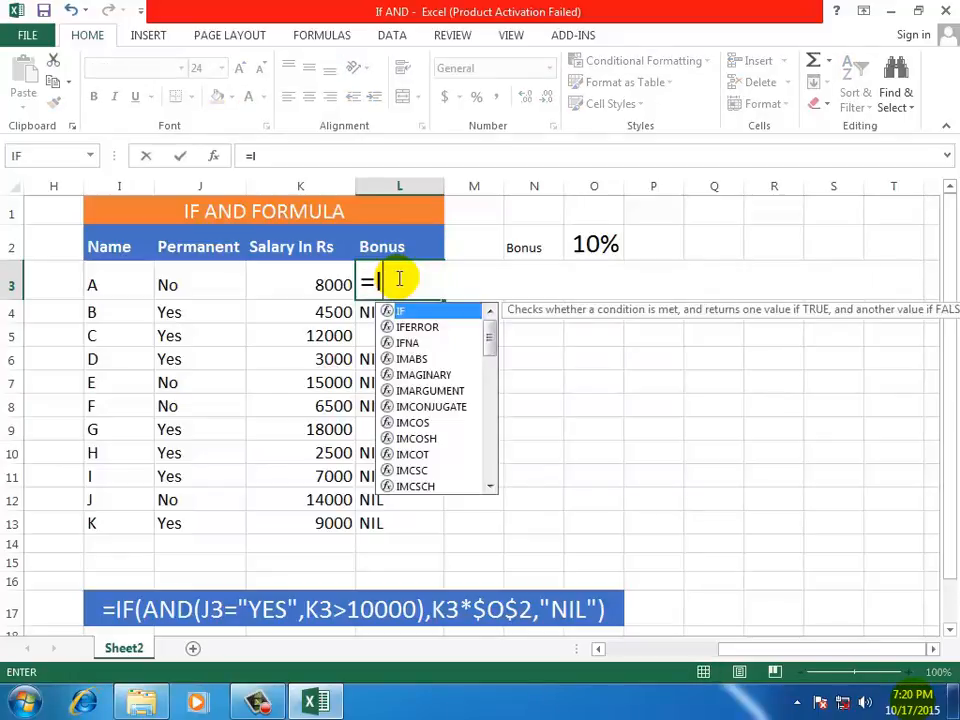
text(F()
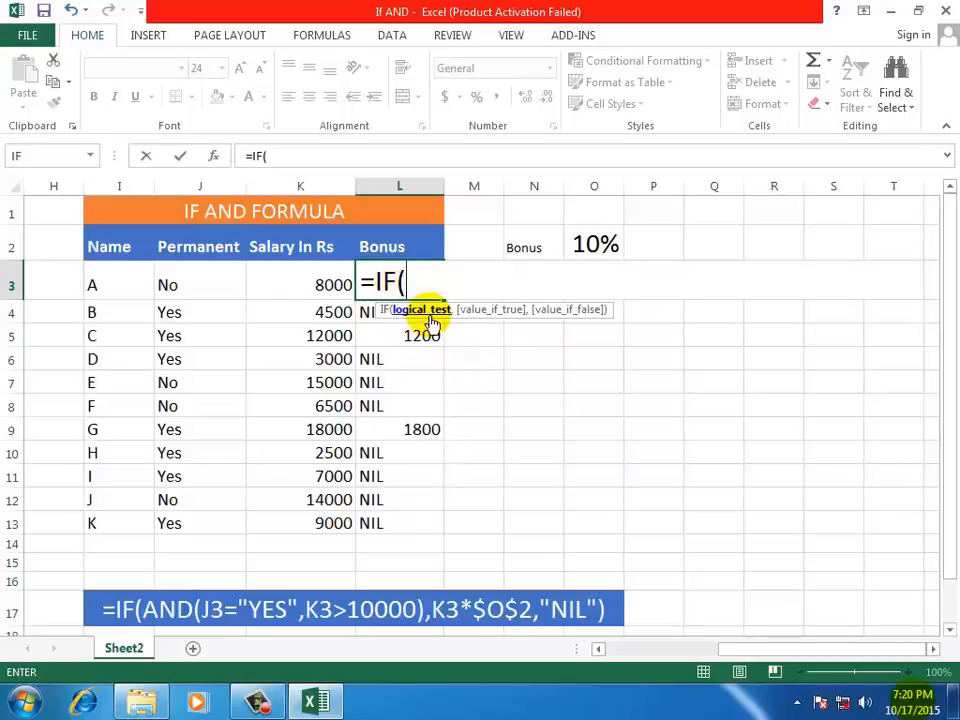
text(AND)
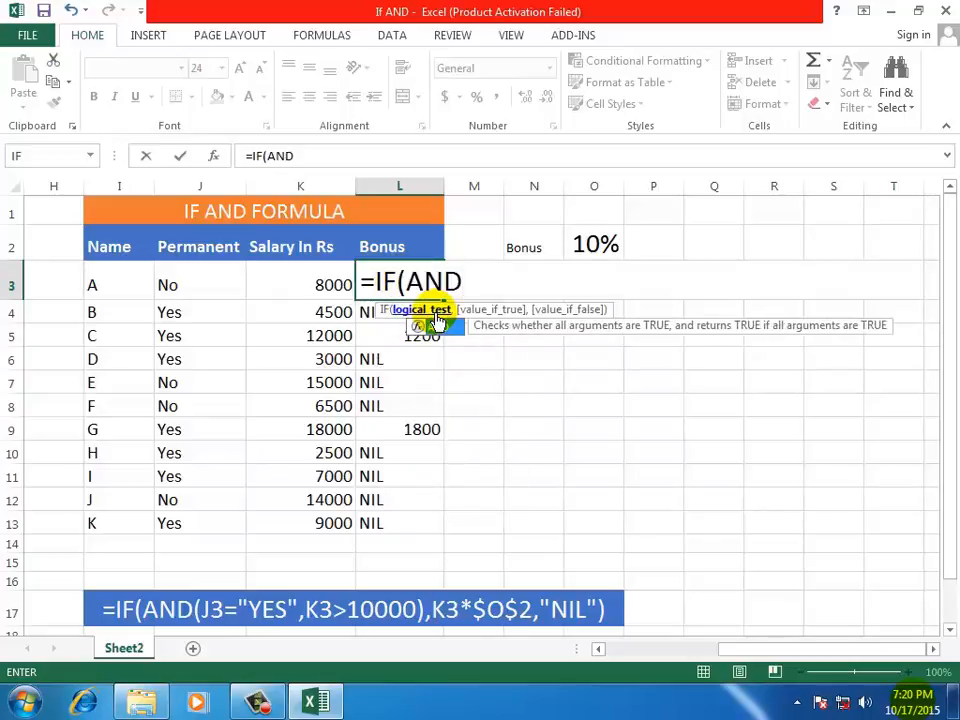
double_click(436, 322)
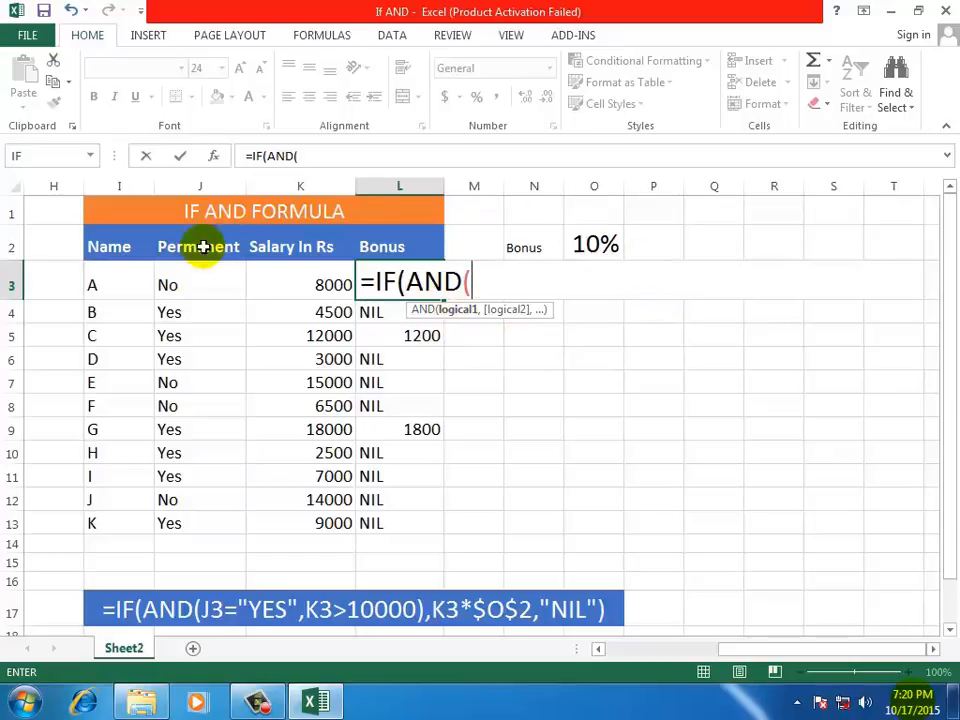
click(177, 284)
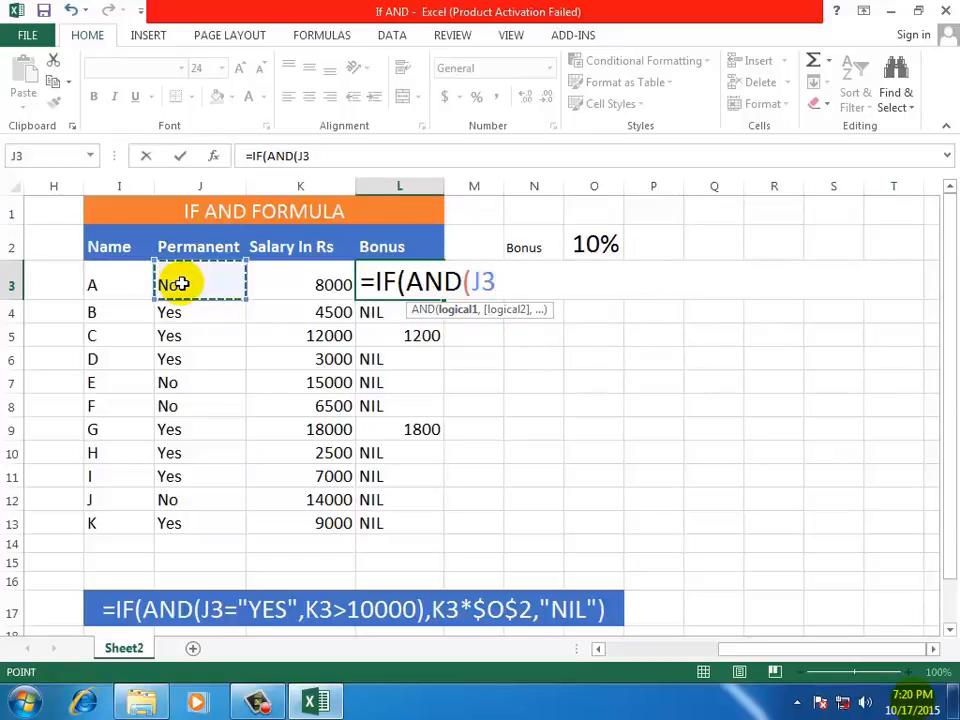
text(=")
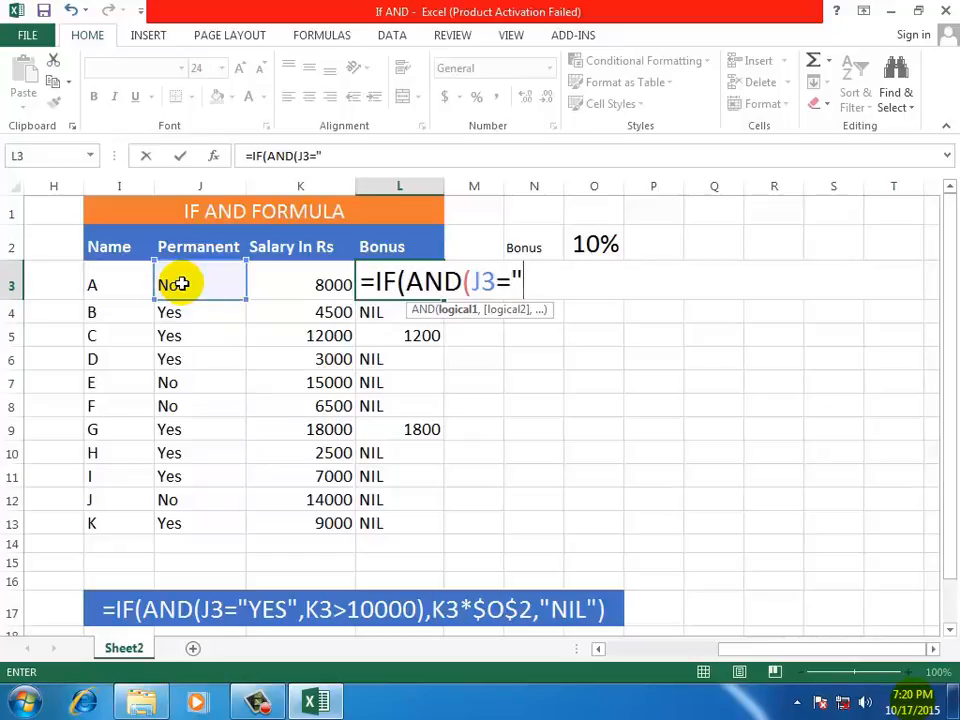
text(YES")
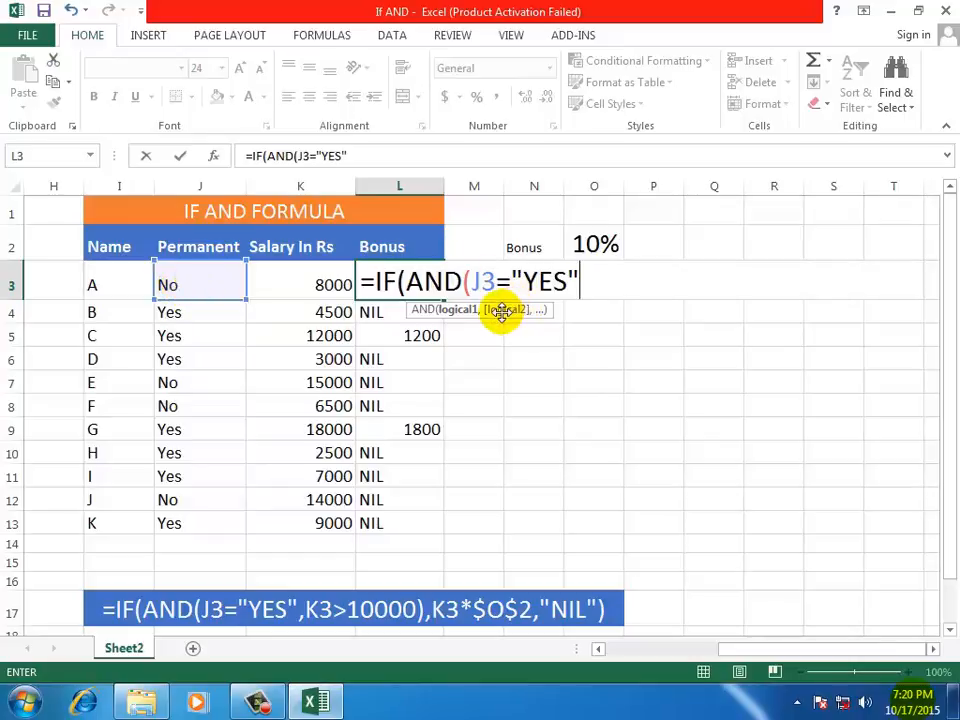
text(,)
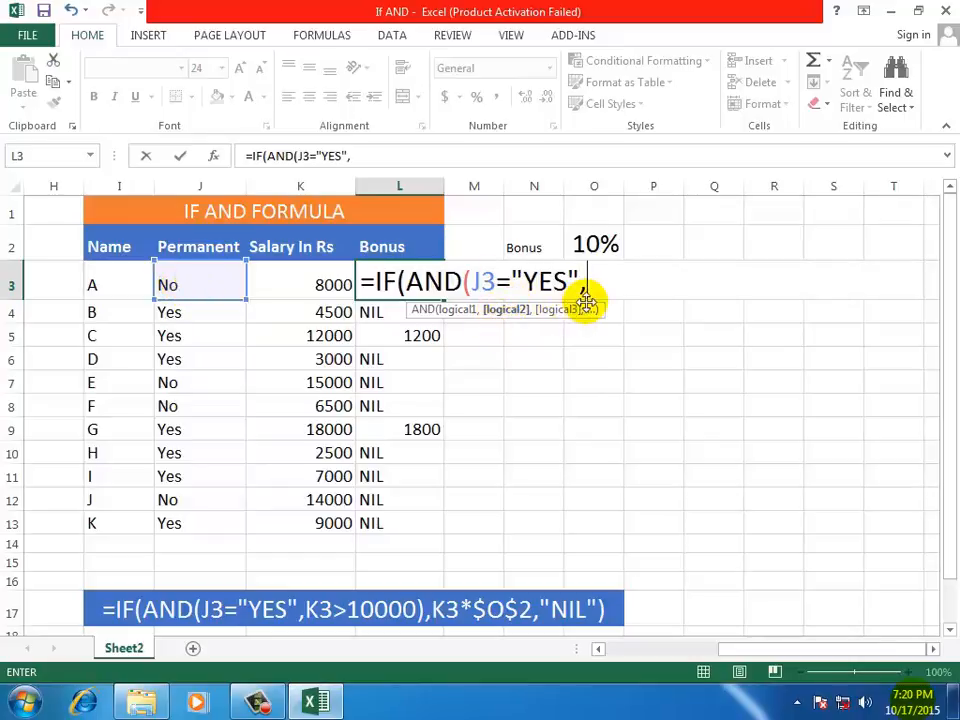
Add K3>=10000 as the second AND condition and close the logical test
click(295, 283)
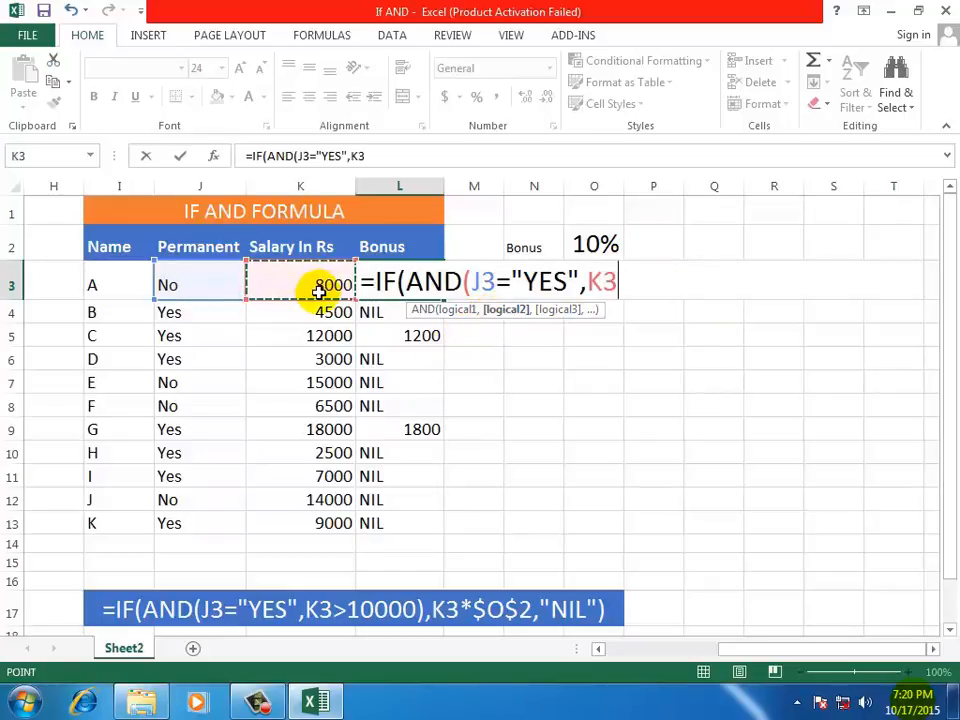
text(>=)
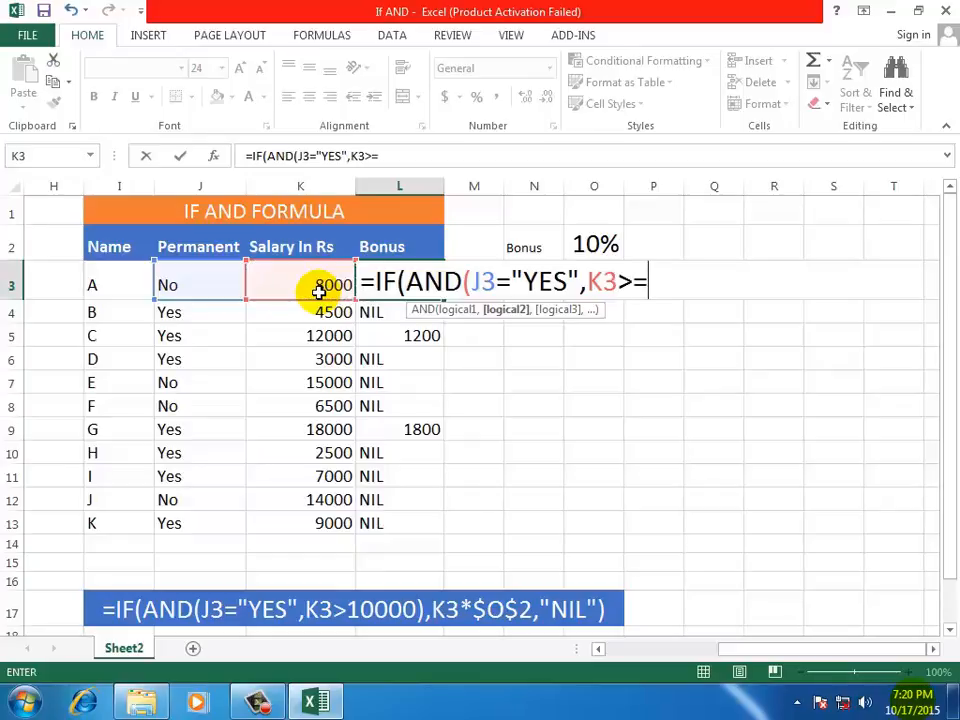
text(10000)
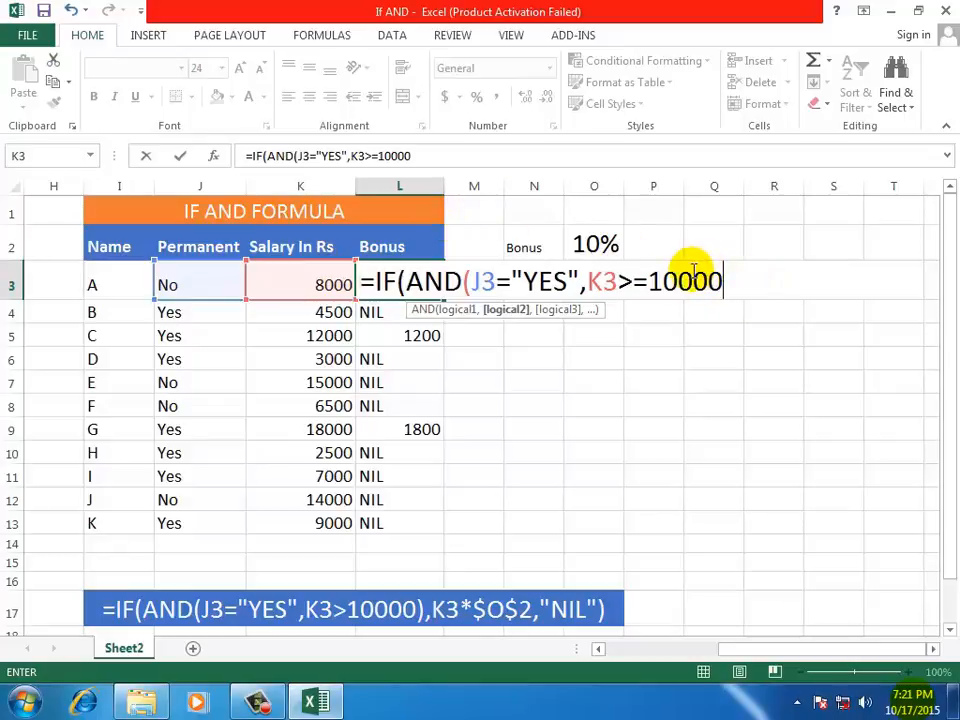
text(),)
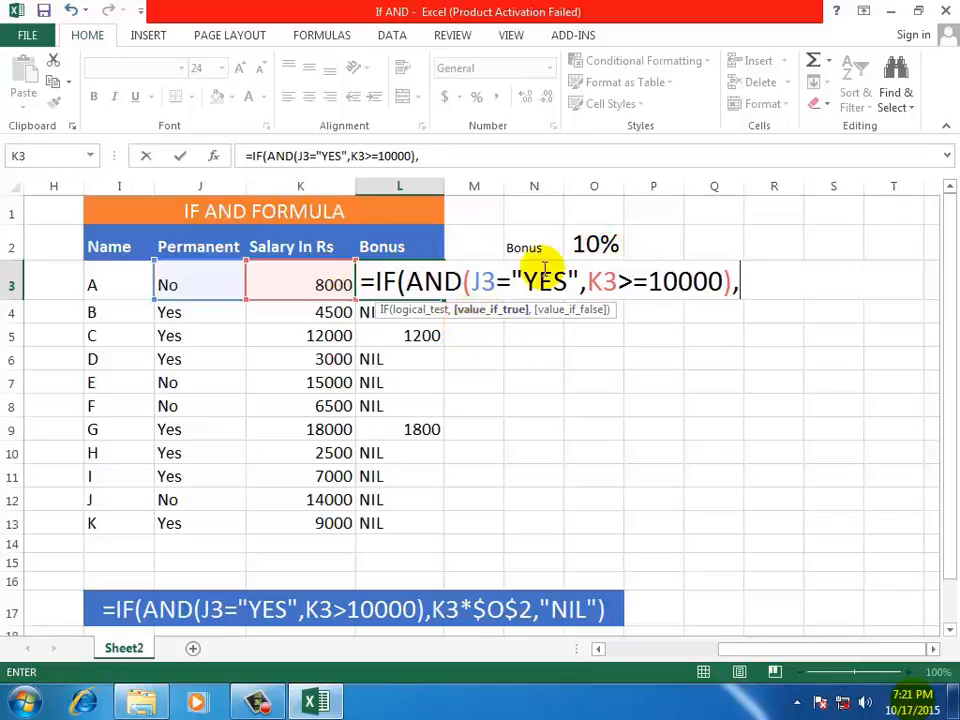
Complete the IF formula to return K3*$O$2 when true and "NIL" when false, and enter it
click(300, 280)
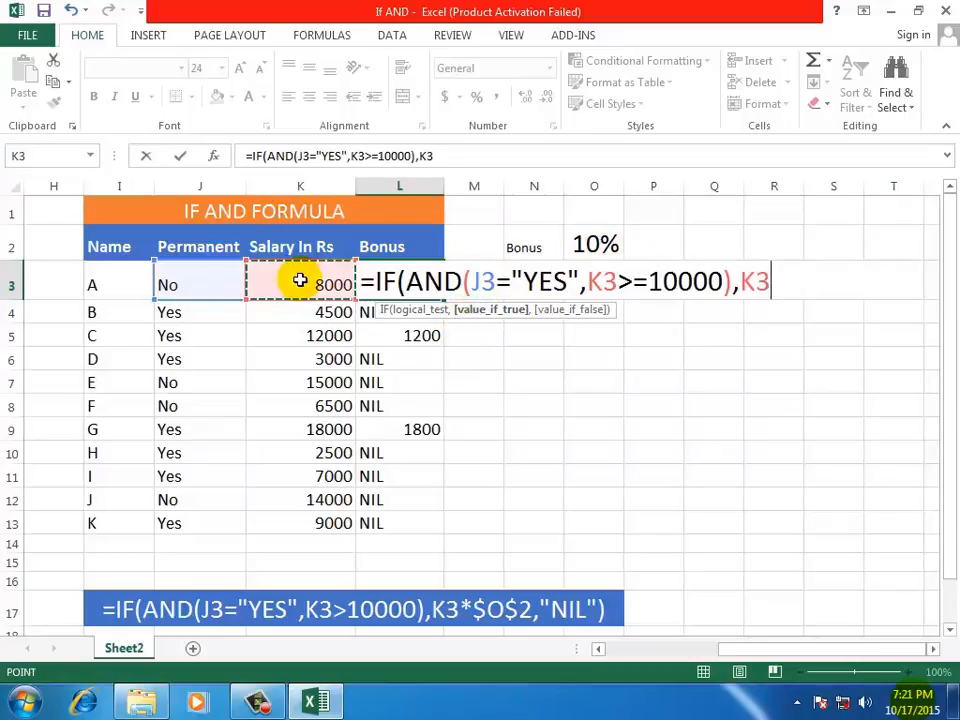
text(*)
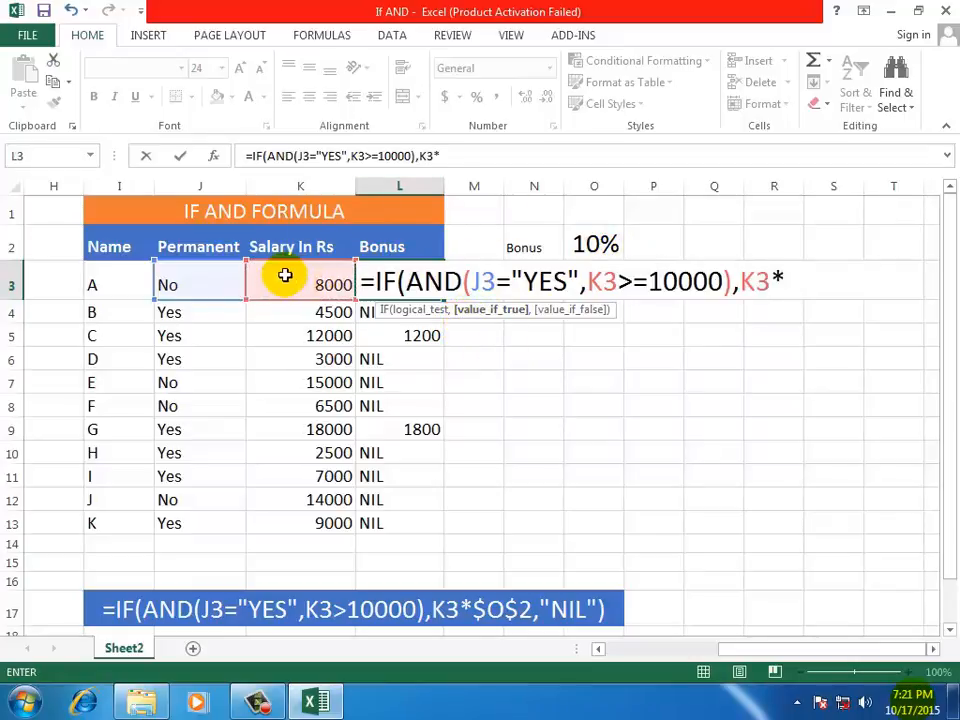
click(588, 240)
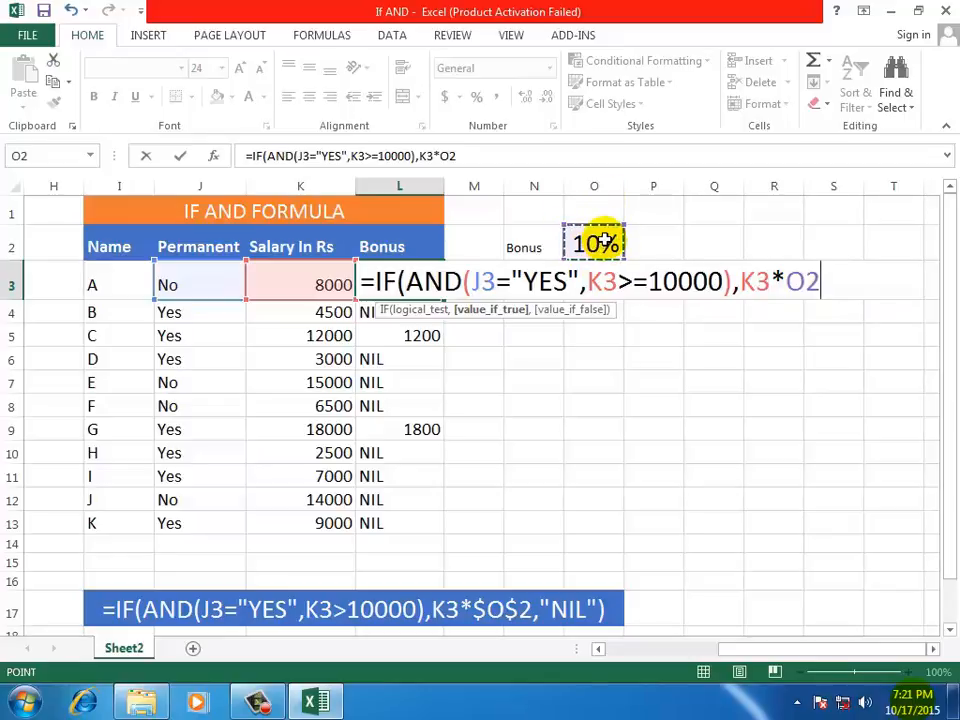
key(F4)
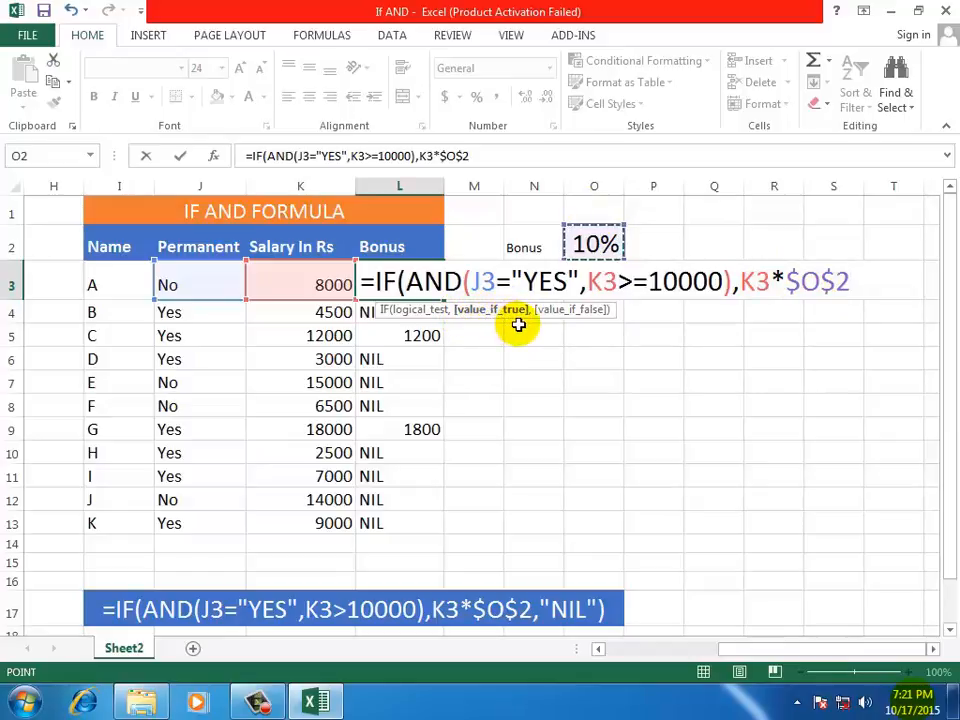
text(,)
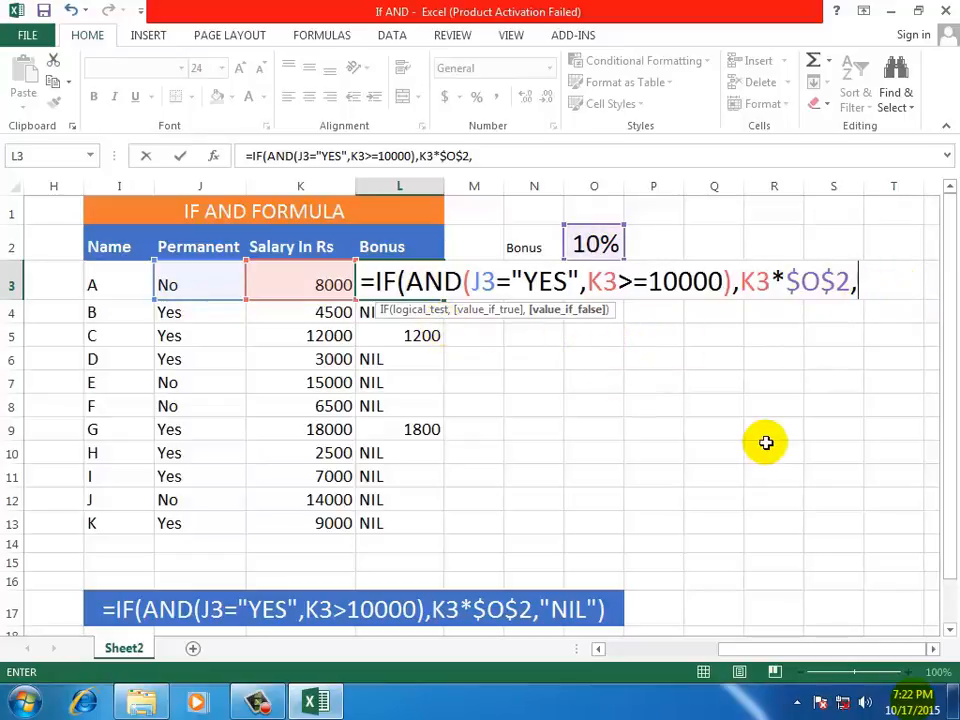
text("NIL")
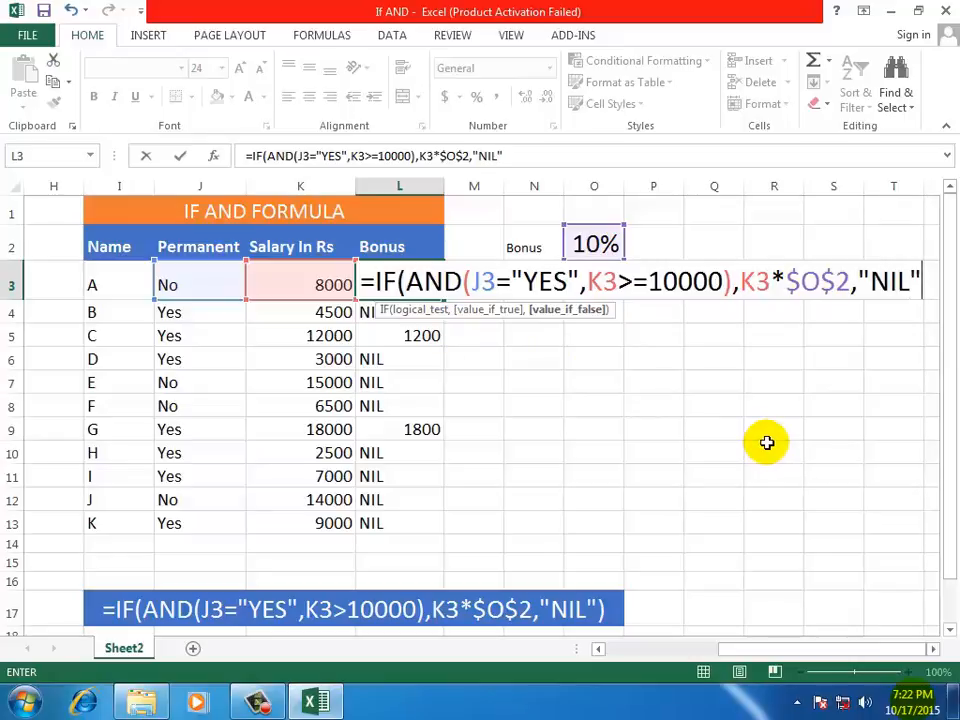
text())
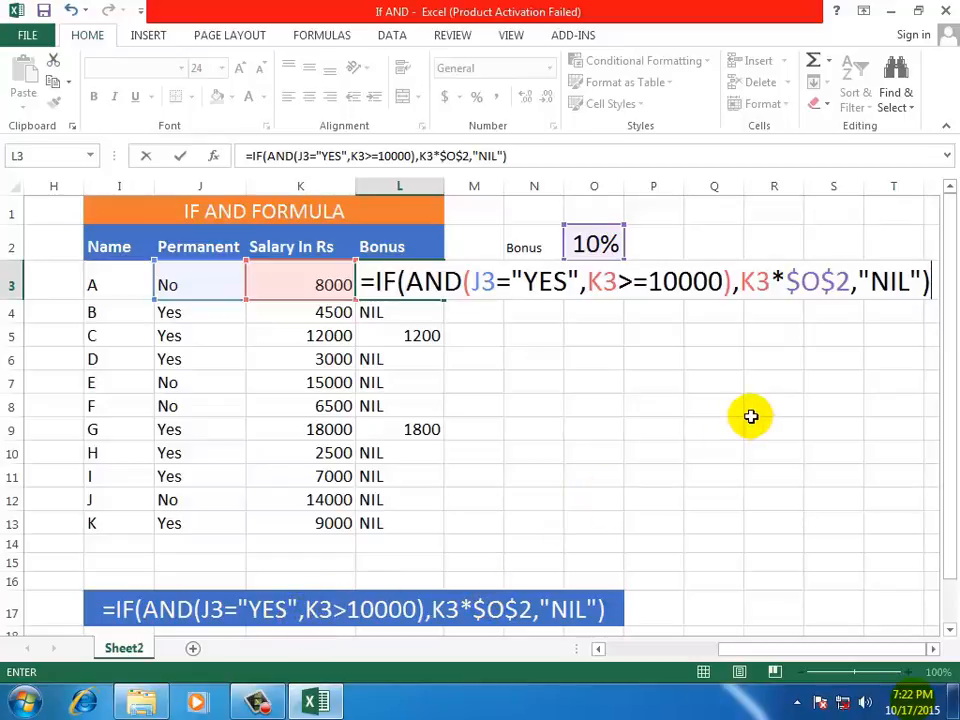
key(Return)
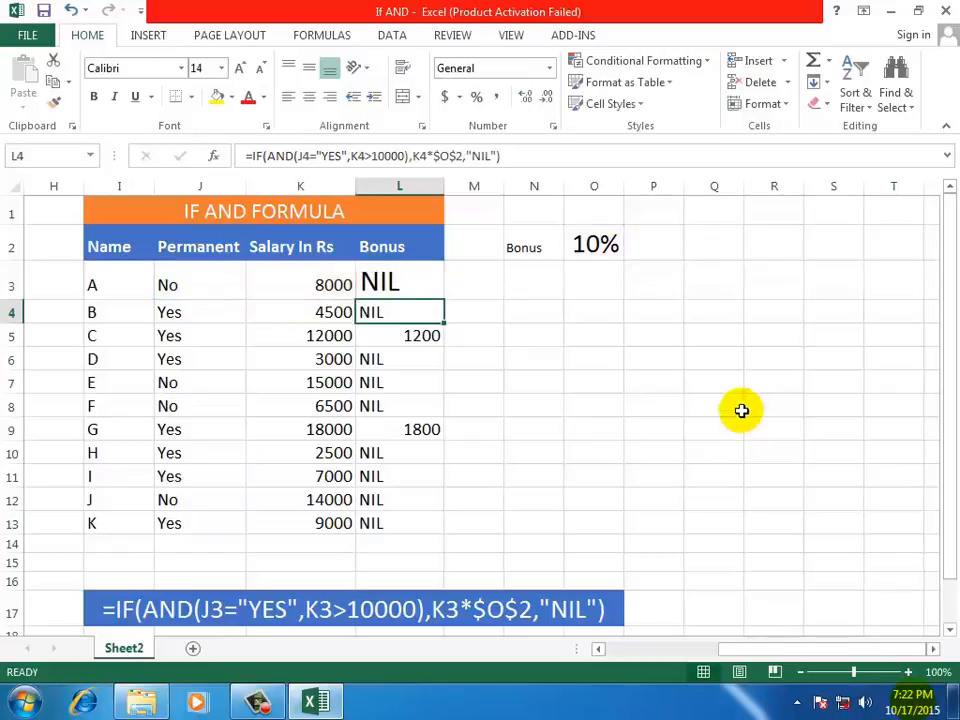
Try filling the L3 bonus formula down through L13, and undo the fill
click(398, 278)
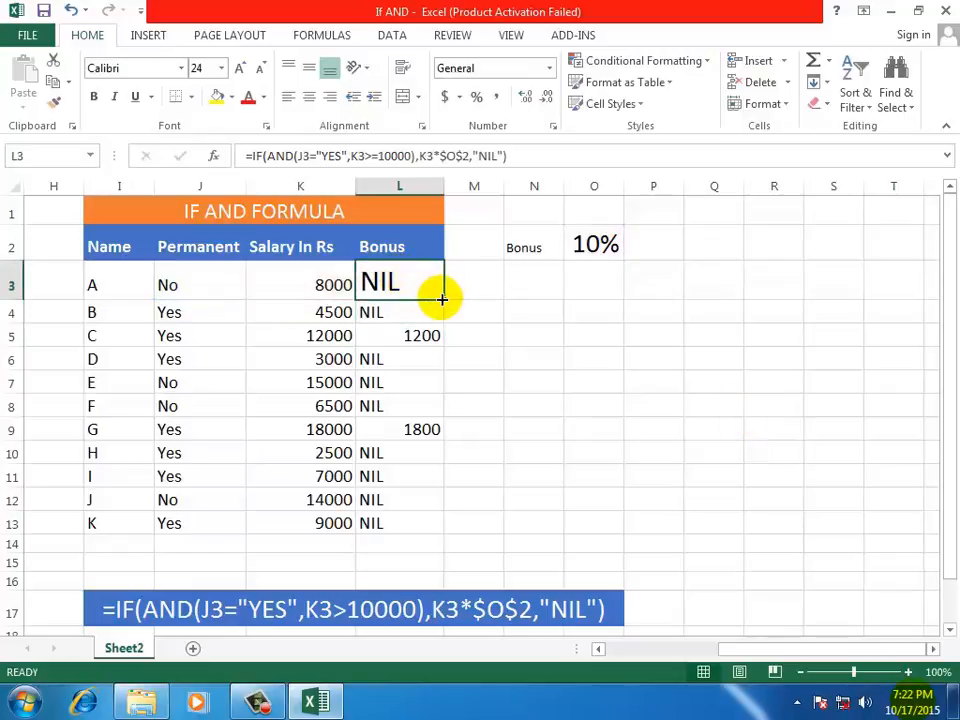
drag(435, 300, 420, 533)
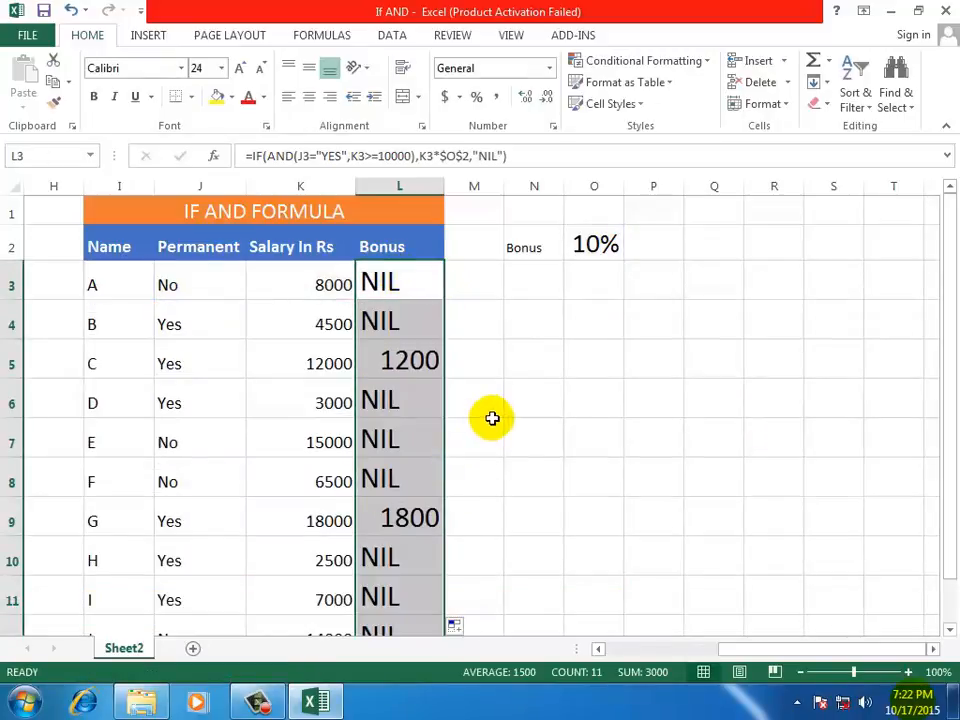
key(ctrl+z)
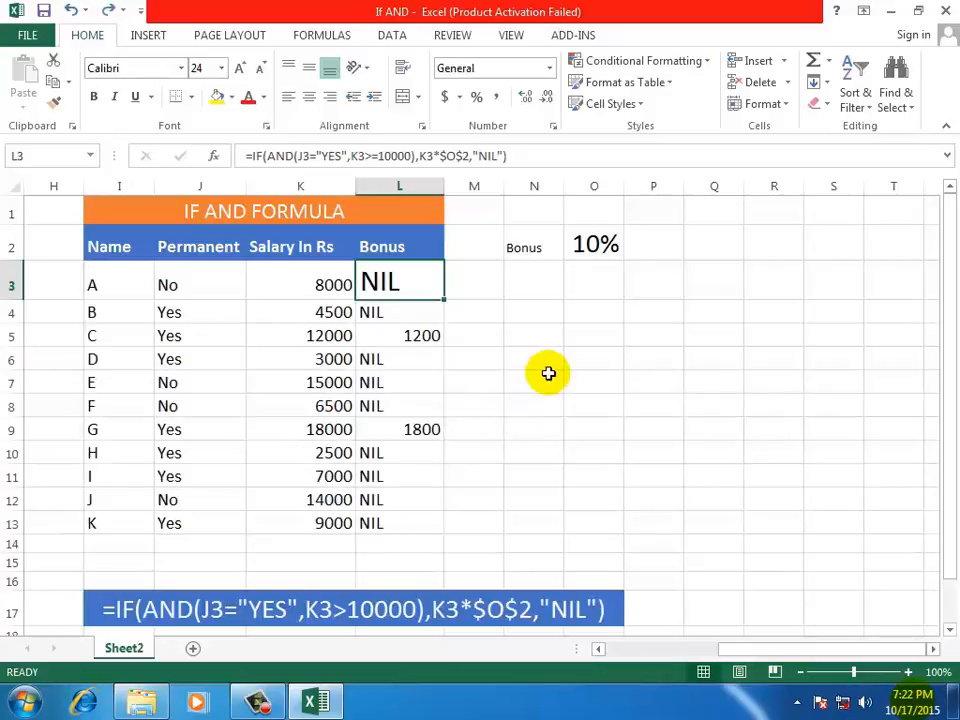
click(549, 374)
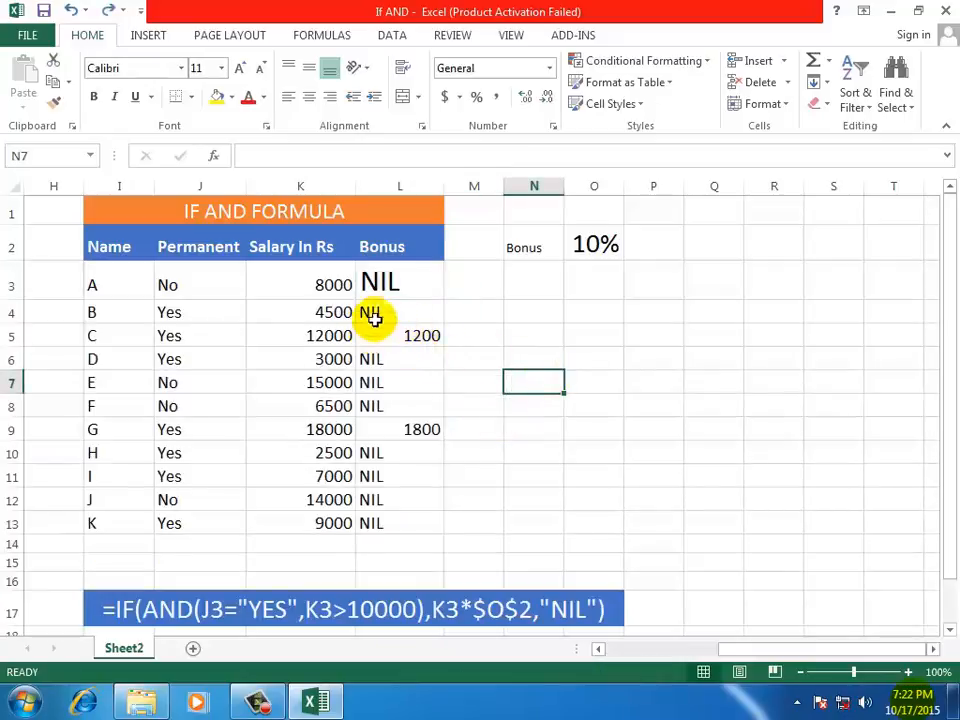
Check employee C's permanent status, salary and bonus formula in row 5
click(157, 334)
click(301, 339)
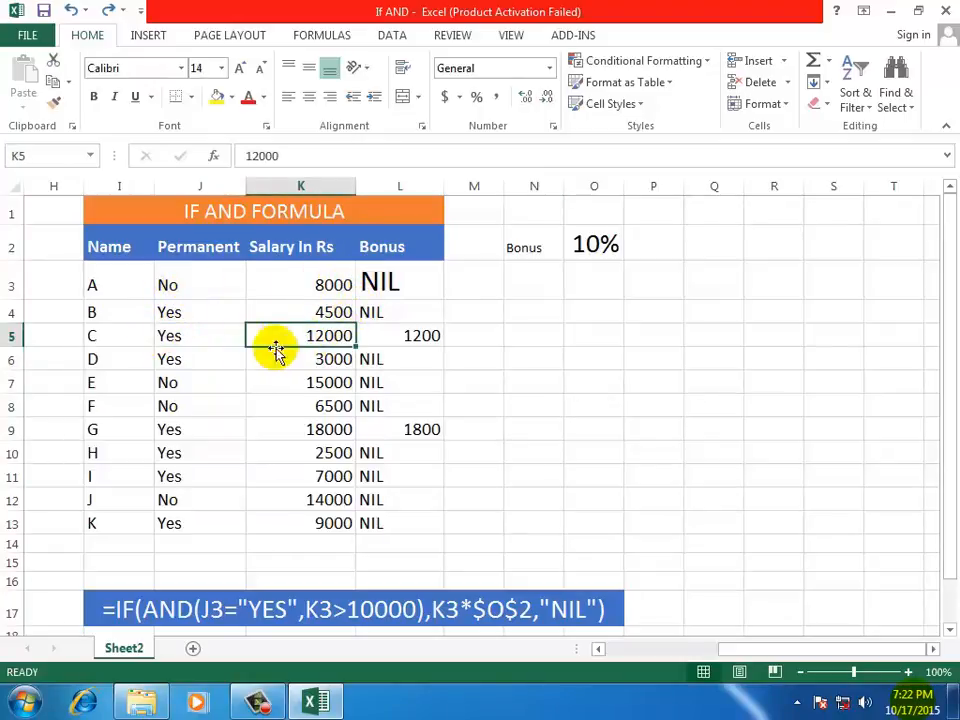
click(166, 335)
click(292, 336)
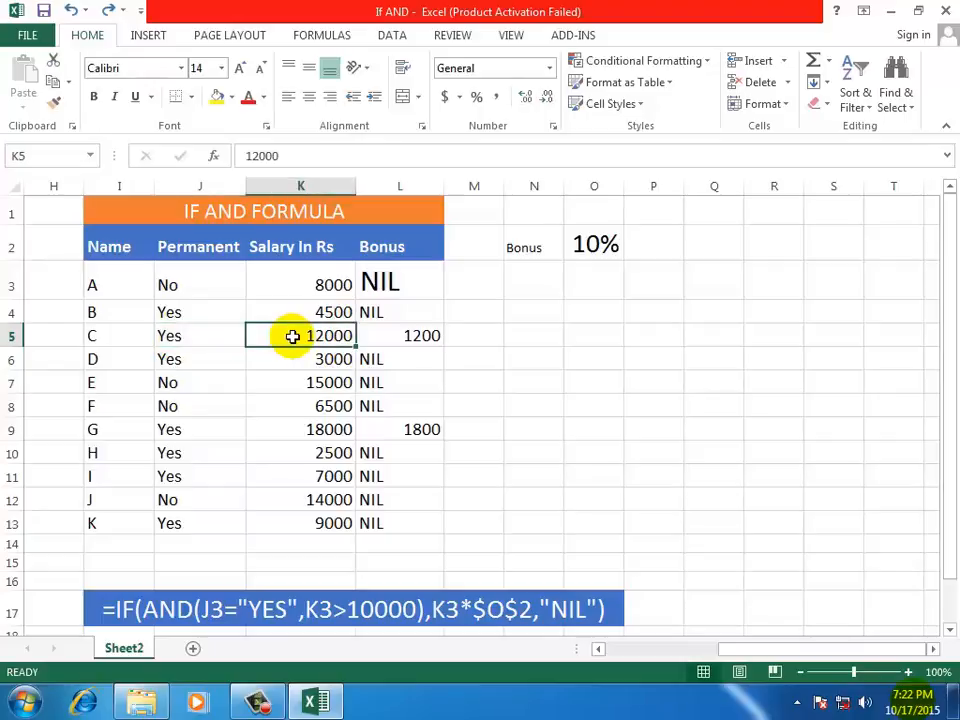
click(399, 330)
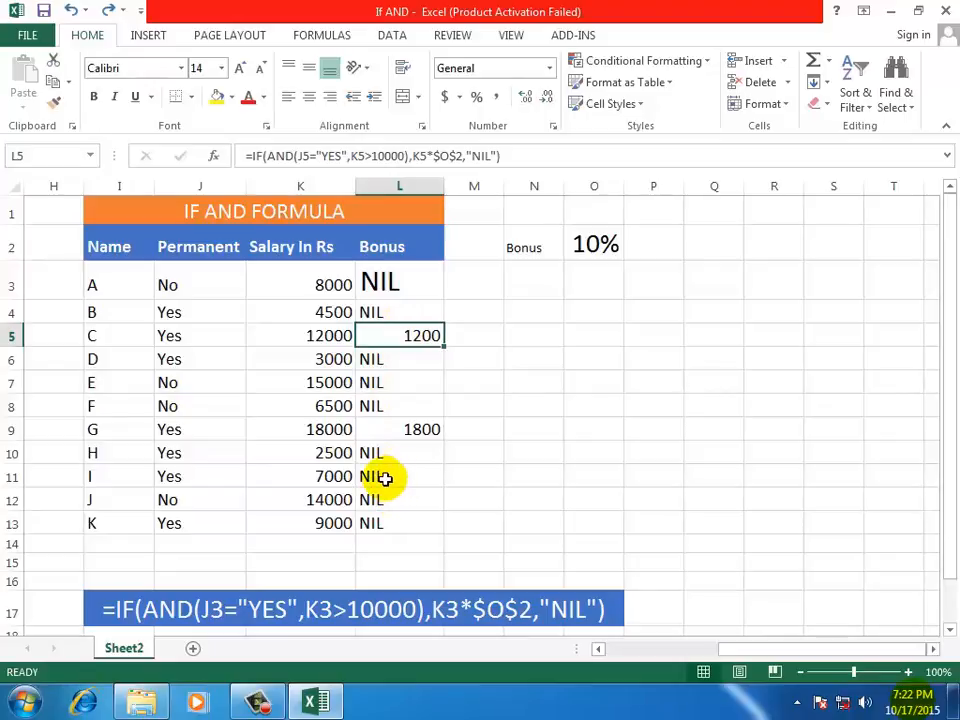
click(278, 695)
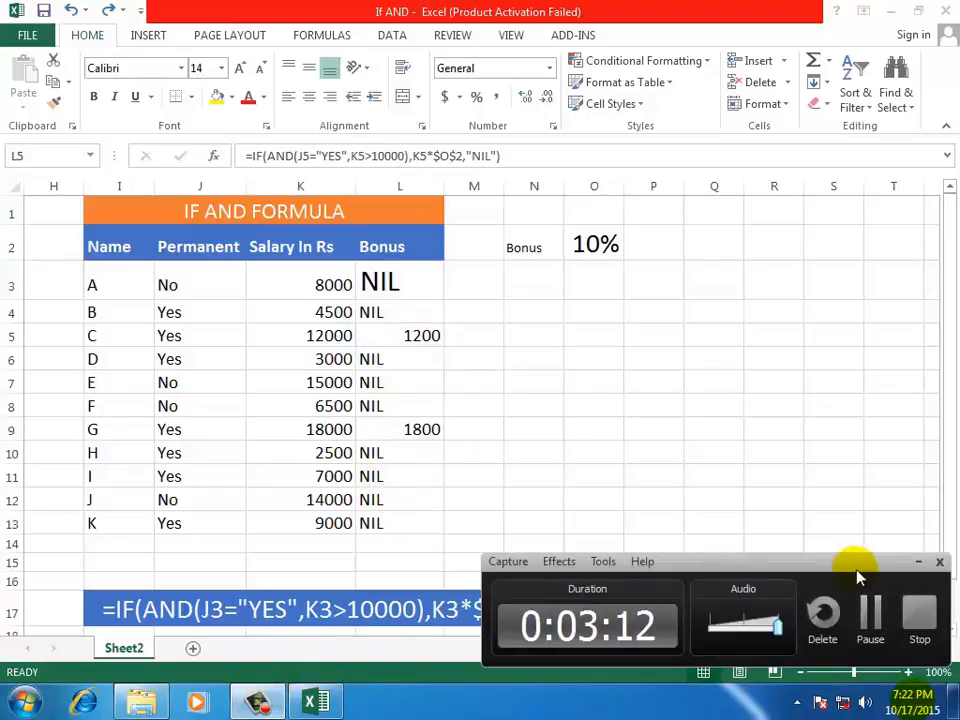
click(921, 566)
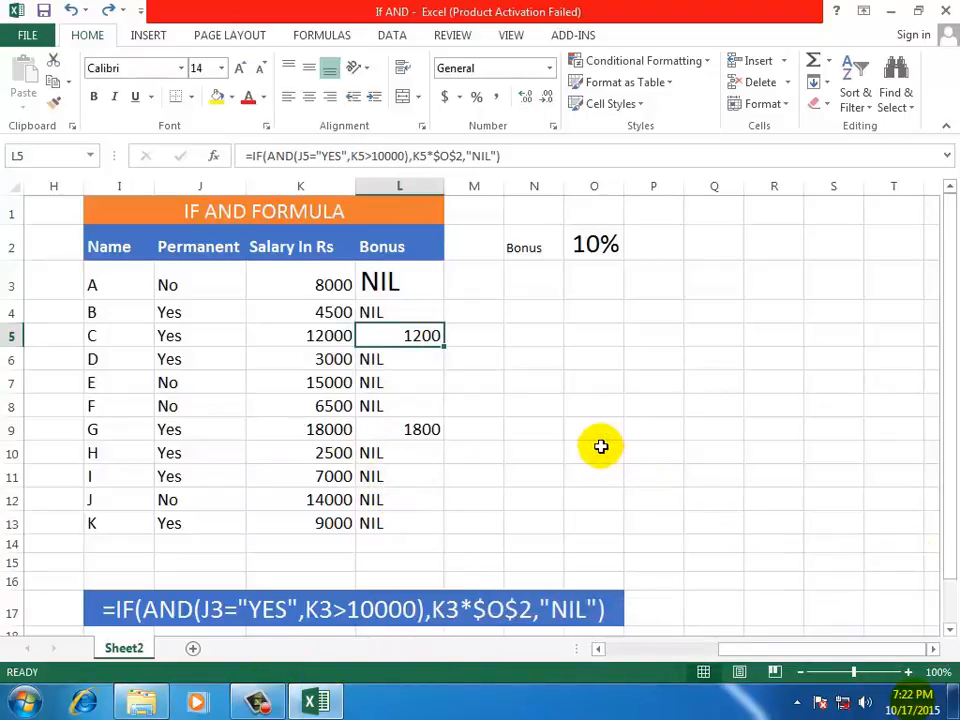